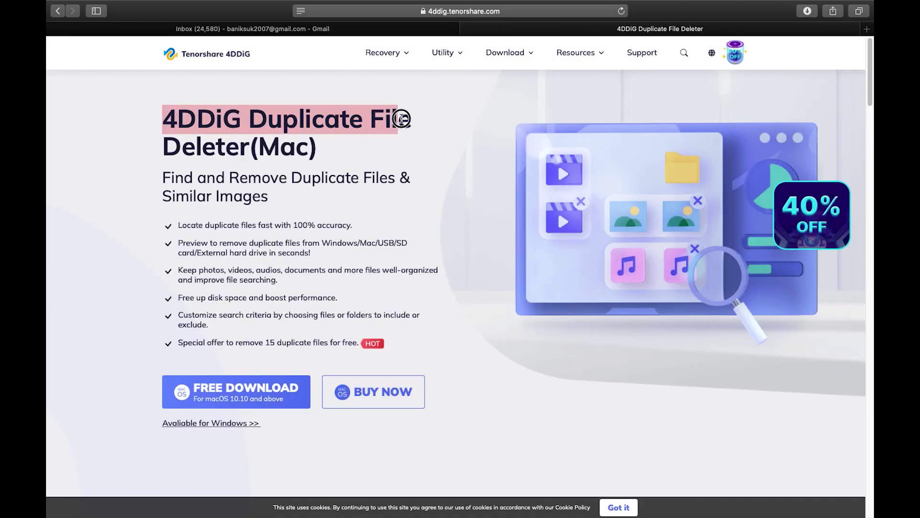
Step: Highlight, then deselect, the product title and the second feature bullet on the Duplicate File Deleter page
left_click_drag(164, 146, 319, 148)
left_click(341, 157)
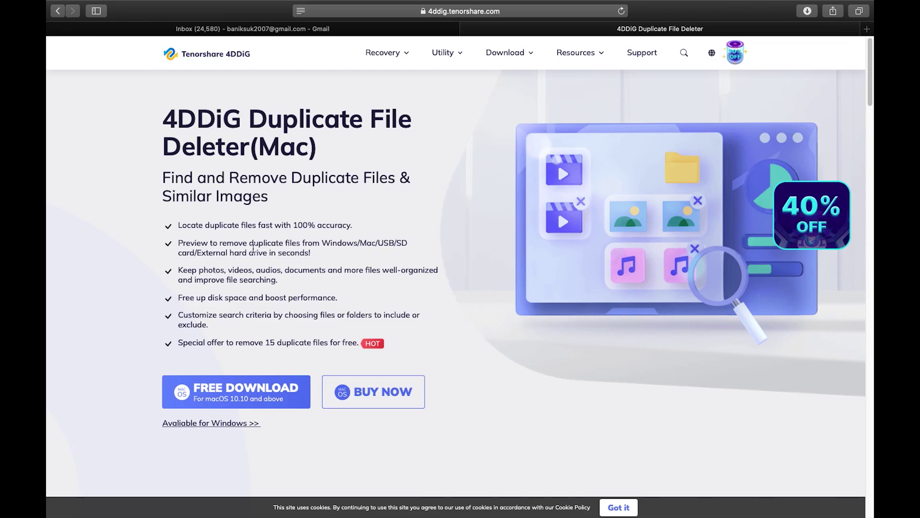
left_click_drag(250, 245, 340, 248)
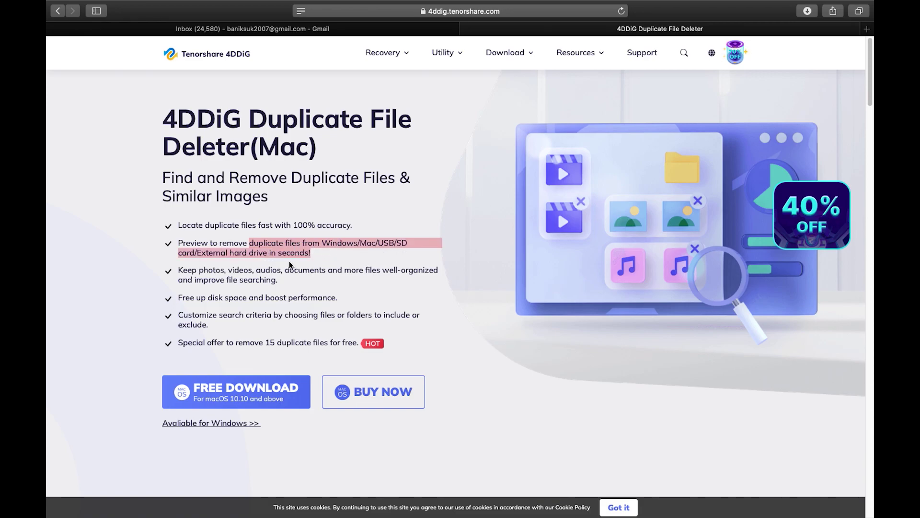
left_click(341, 262)
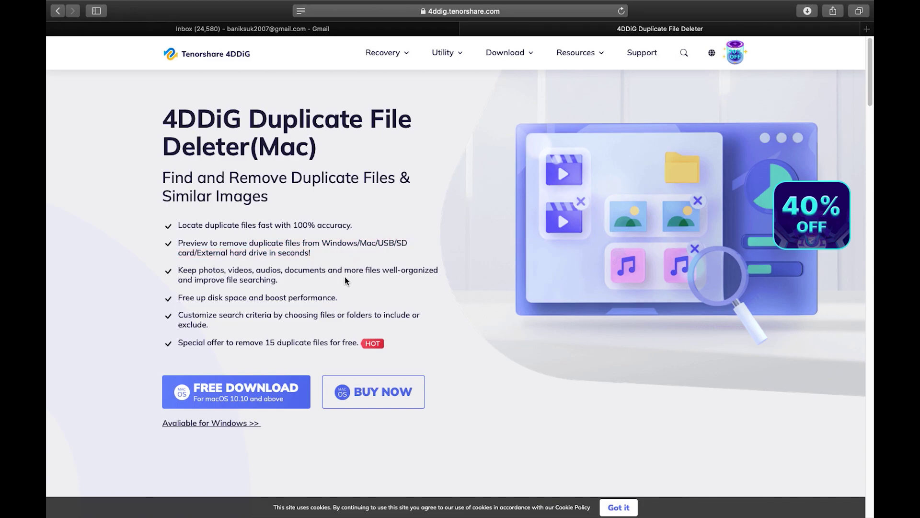
Step: Switch to the Desktop space, launch Tenorshare Duplicate File Deleter, and cancel its folder chooser
key("ctrl+Up")
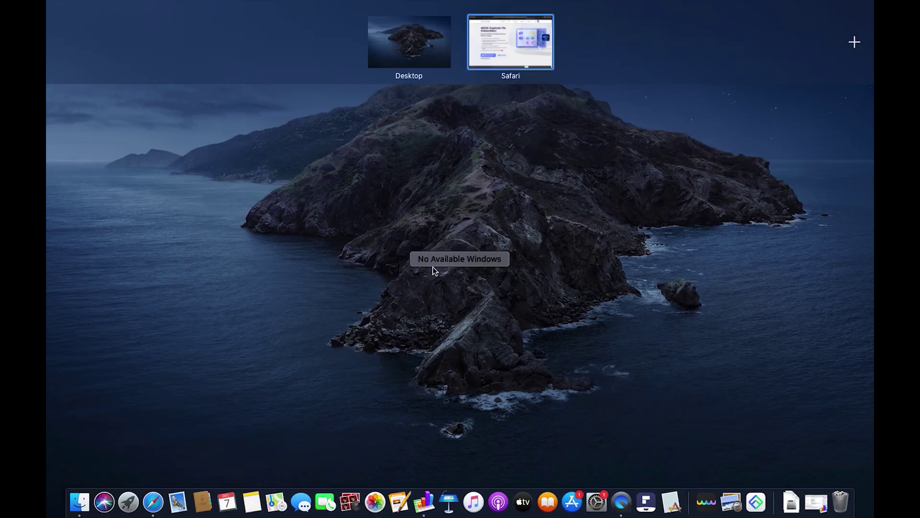
left_click(419, 56)
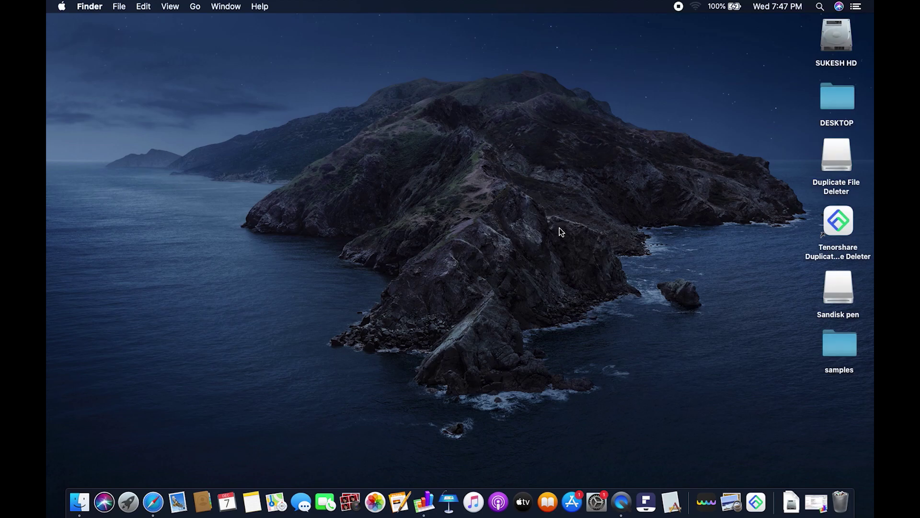
double_click(846, 228)
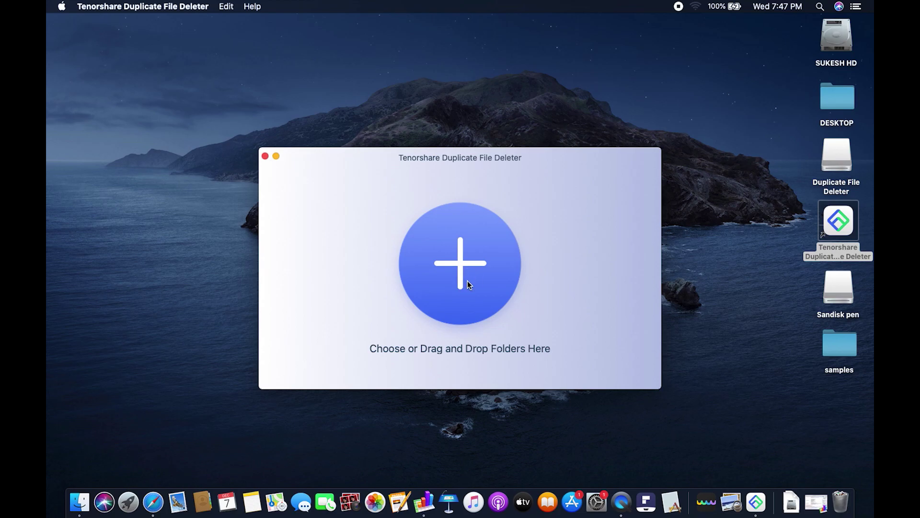
left_click(467, 283)
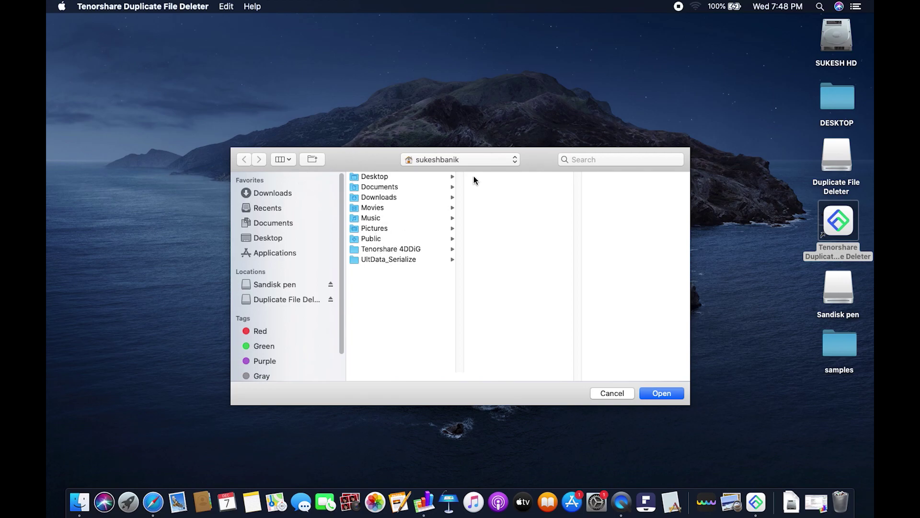
left_click(613, 393)
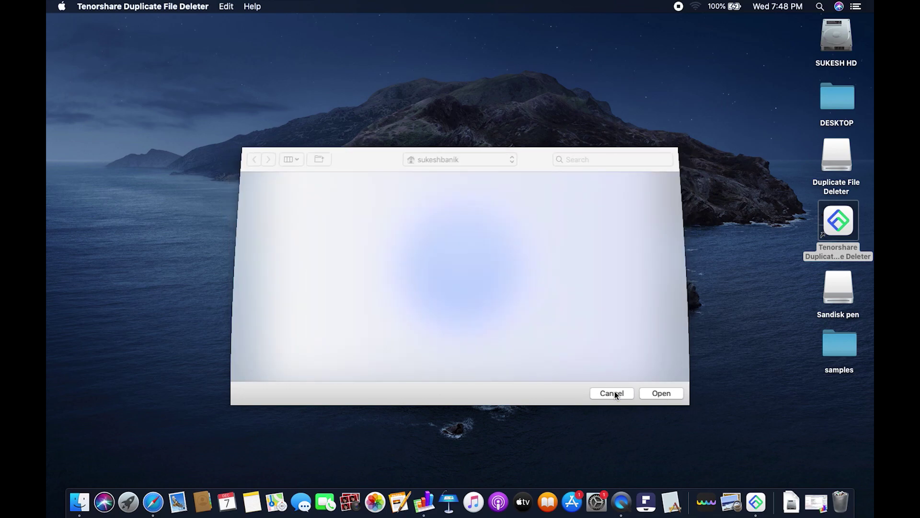
Step: Open the samples folder in a full-screen Finder window in Gallery view
left_click(835, 360)
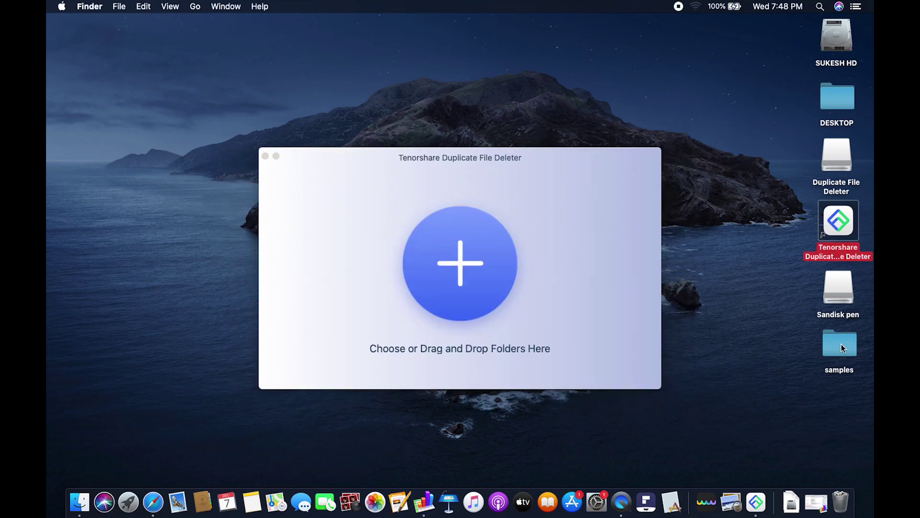
double_click(841, 344)
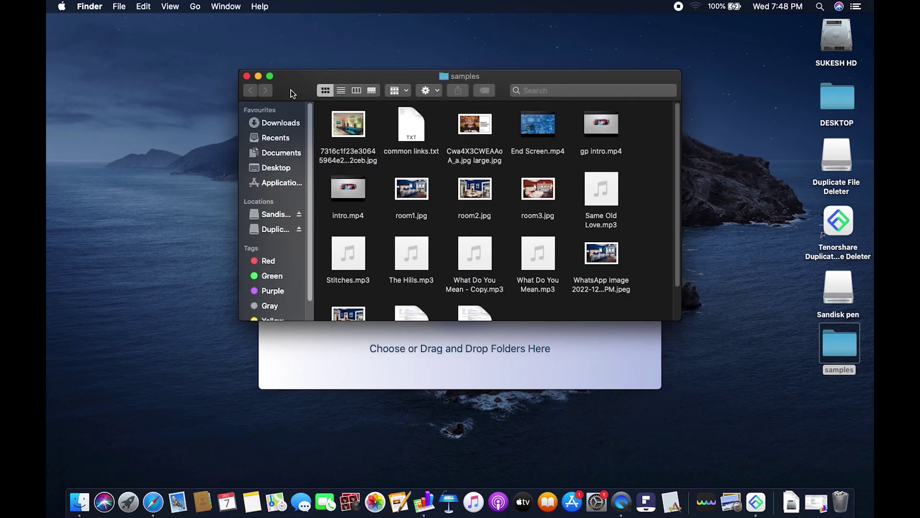
left_click(271, 77)
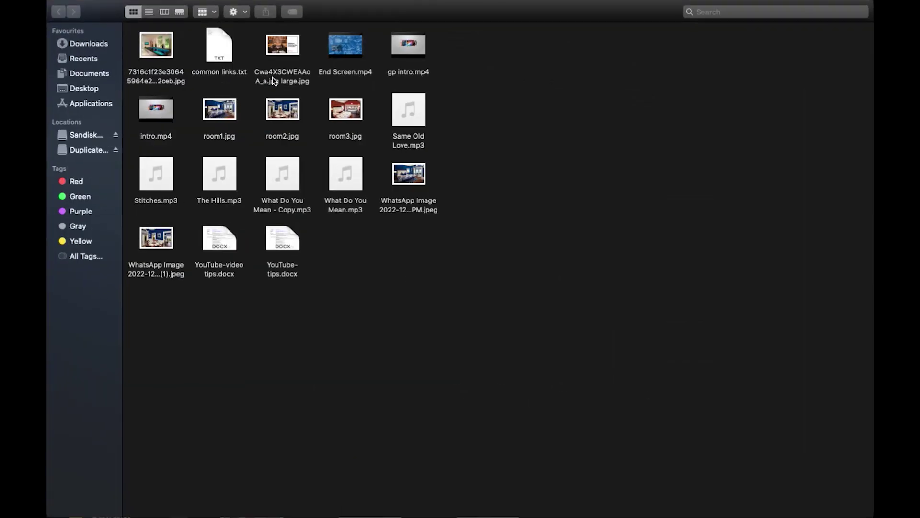
key("super+4")
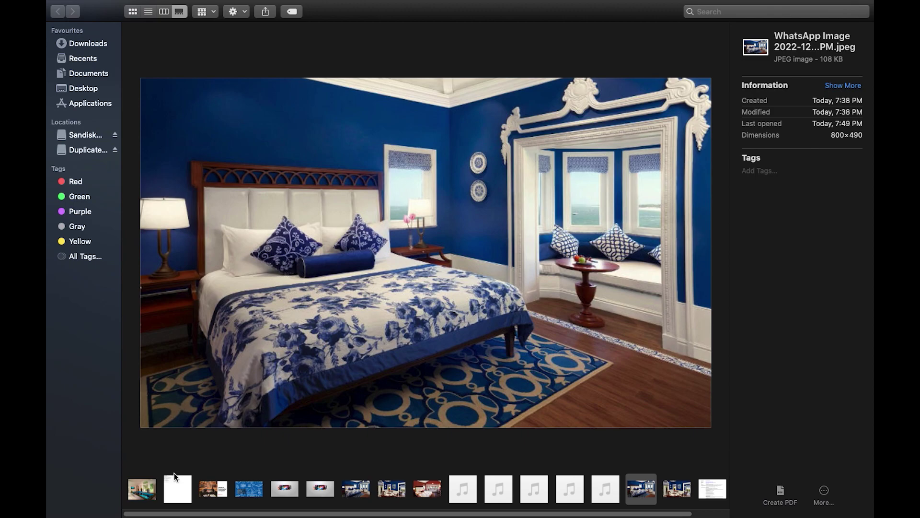
Step: Preview room1.jpg, room2.jpg and their WhatsApp bedroom and dining-room look-alikes
left_click(357, 491)
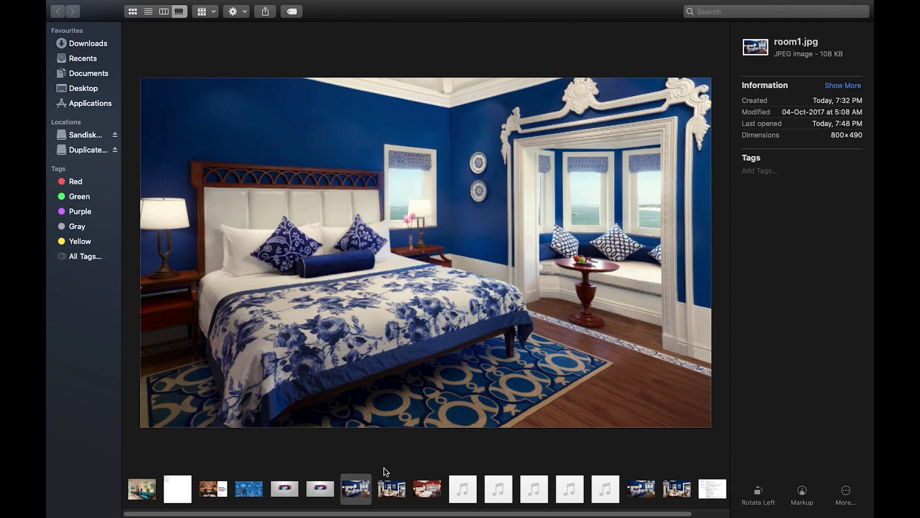
left_click(698, 513)
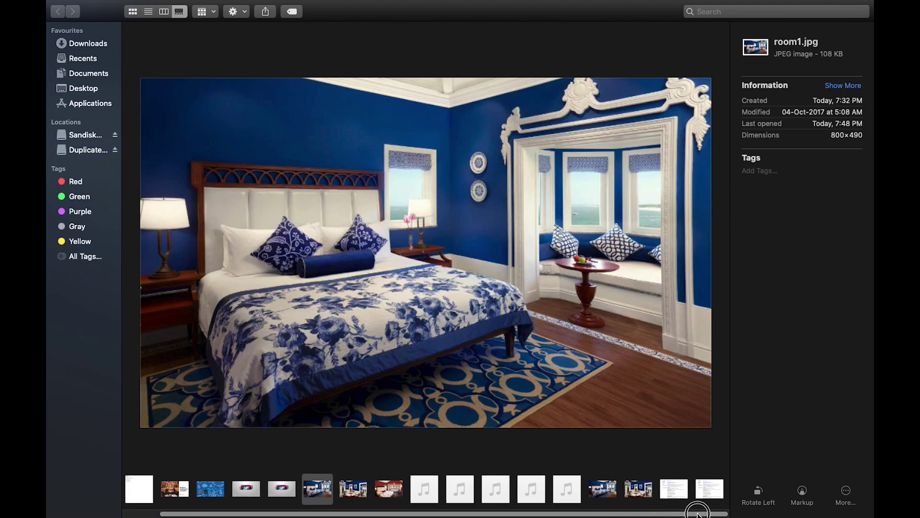
left_click(606, 493)
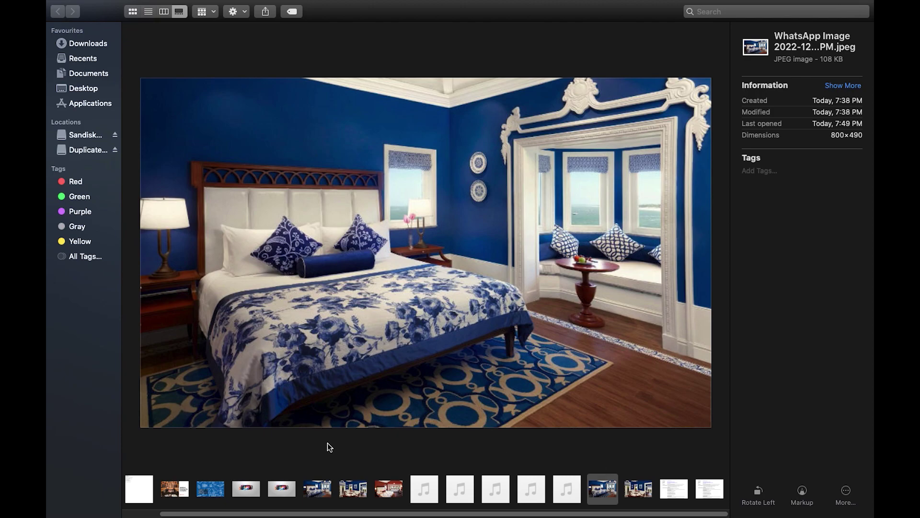
left_click(640, 489)
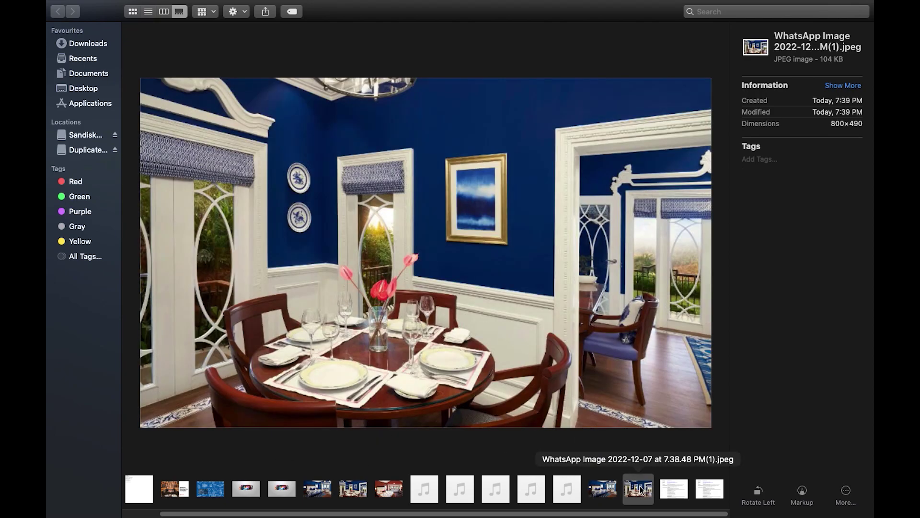
left_click(360, 490)
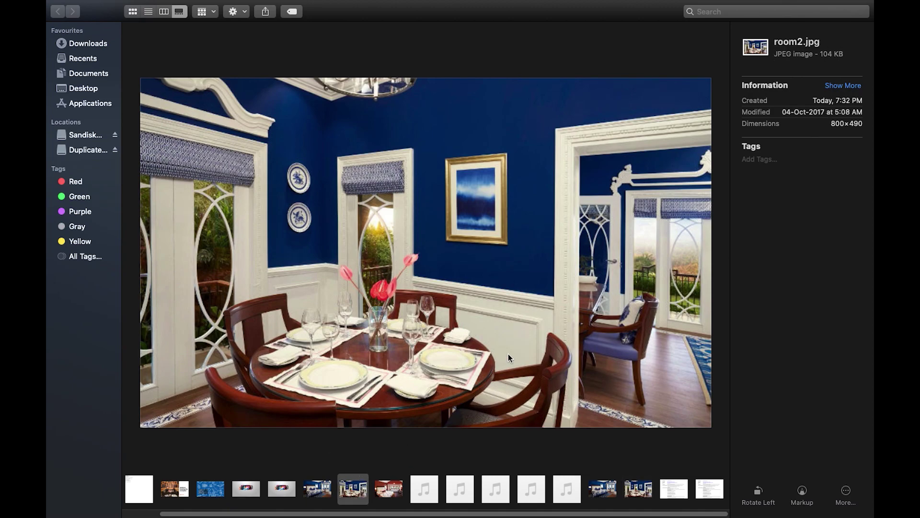
Step: Preview YouTube-tips.docx and YouTube-video tips.docx in the gallery
left_click(680, 487)
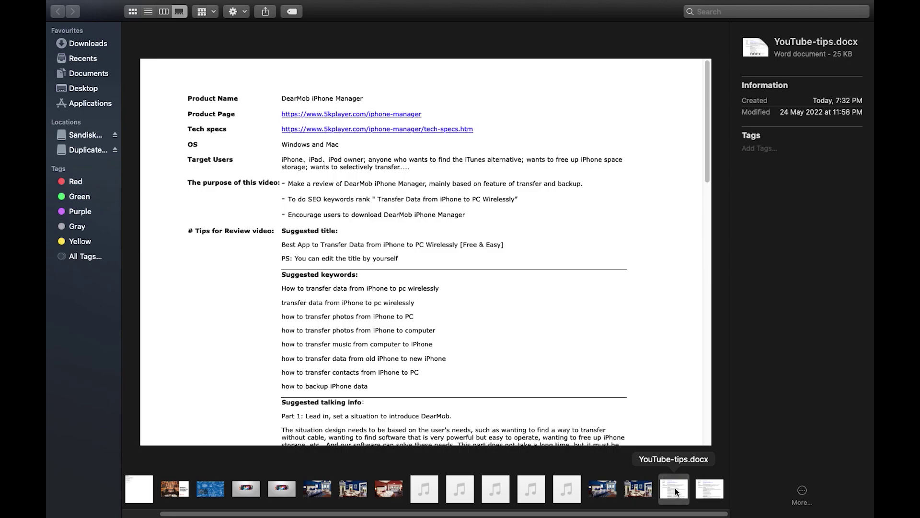
left_click(707, 490)
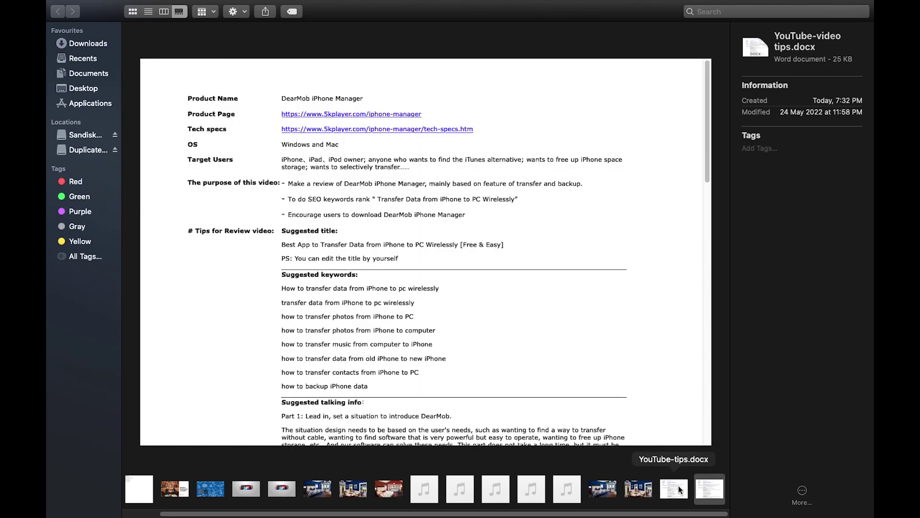
key("Left")
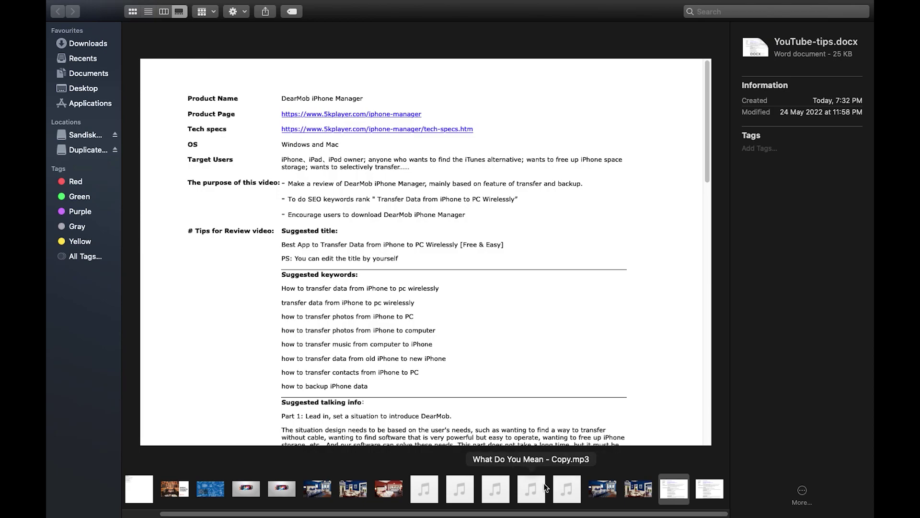
Step: Play gp intro.mp4 and then intro.mp4 in the gallery preview
scroll(352, 498, "left", 2)
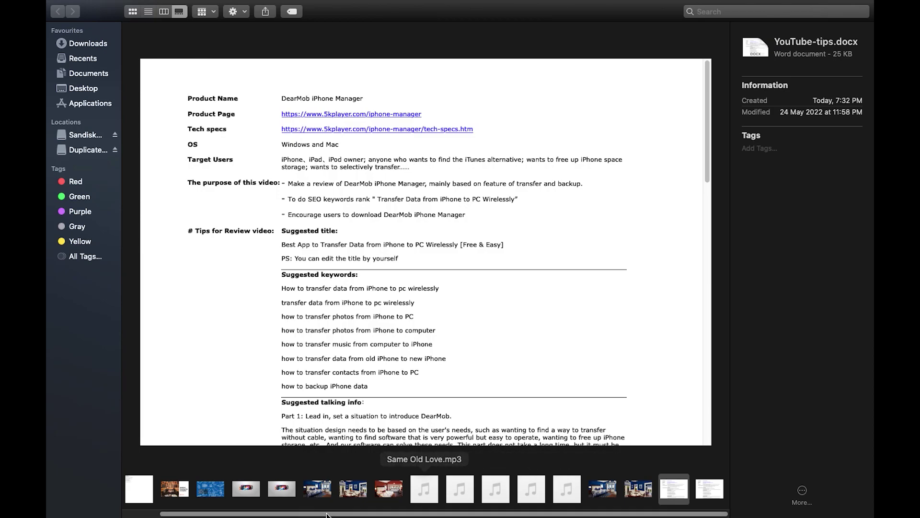
left_click(284, 487)
mouse_move(209, 375)
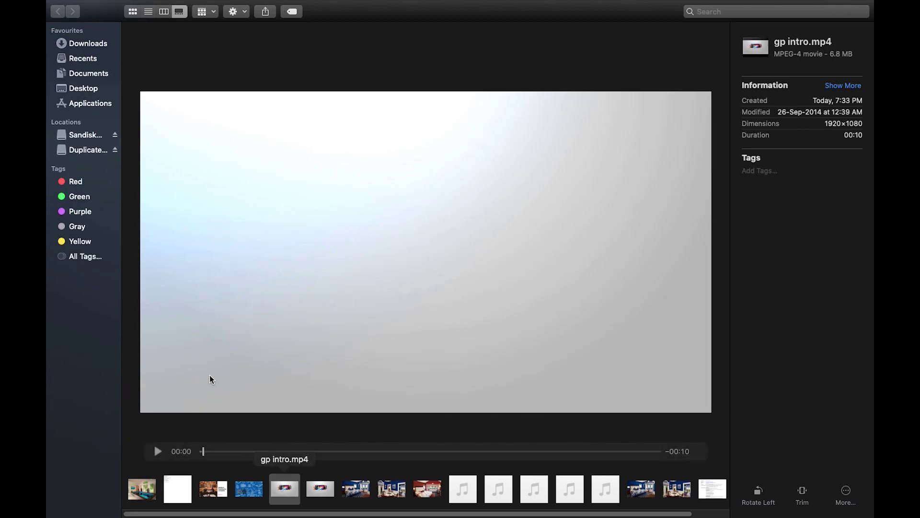
left_click(159, 451)
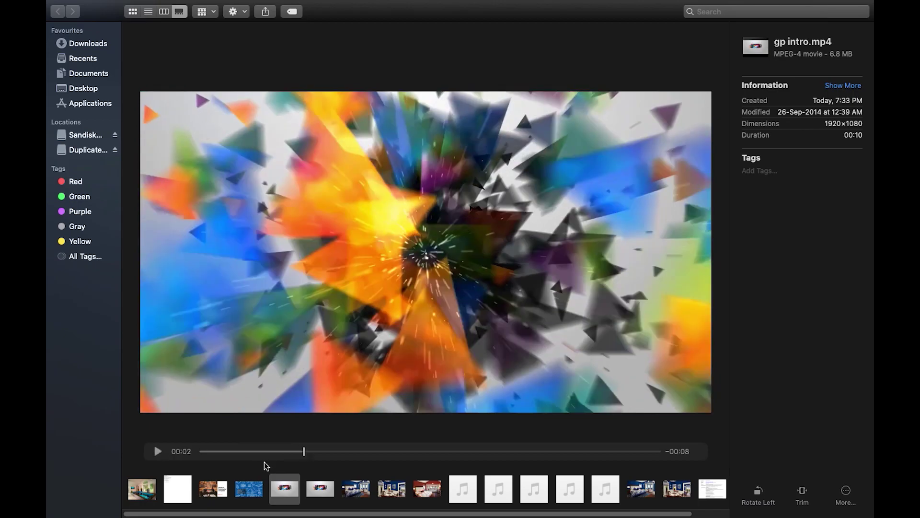
left_click(324, 496)
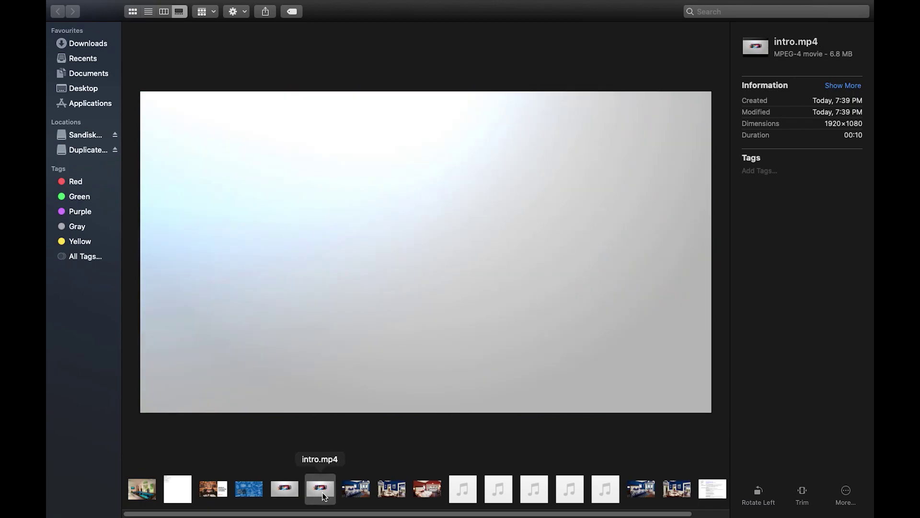
mouse_move(273, 349)
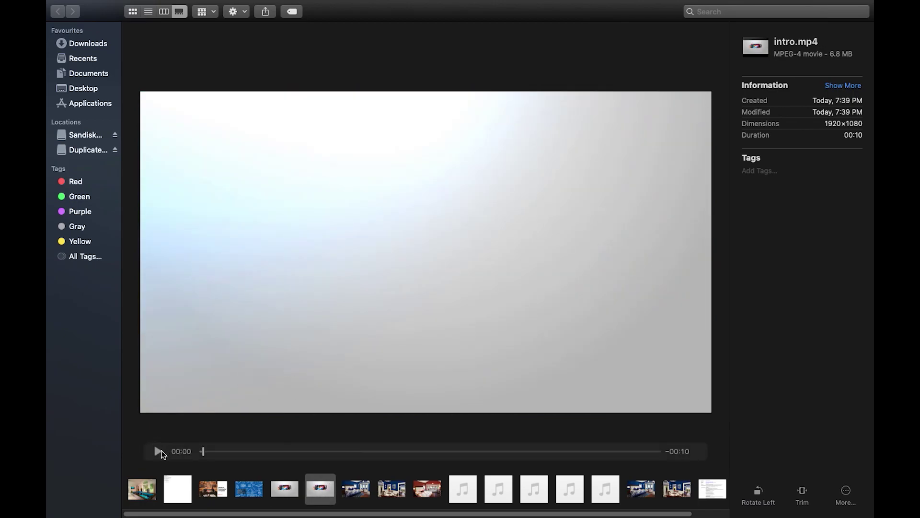
left_click(159, 451)
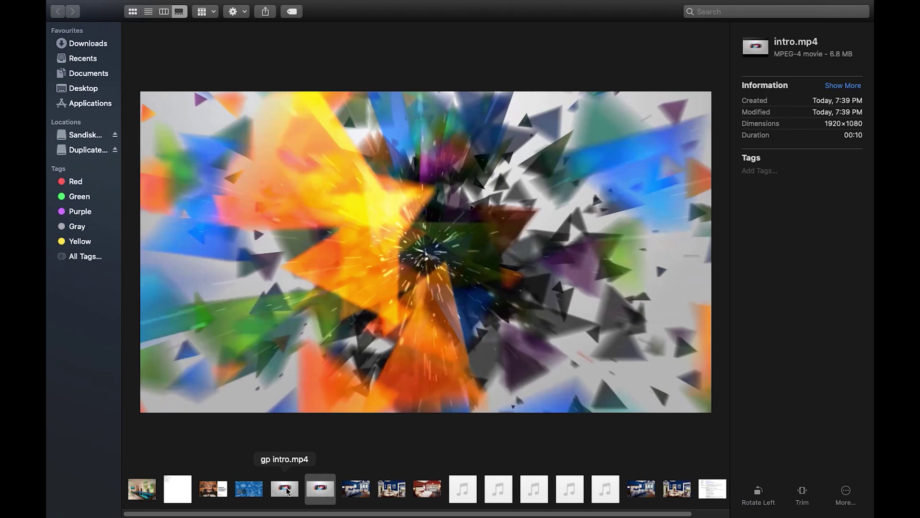
Step: Set Finder to Icon view, then drag the desktop samples folder into the deleter and scan it
key("super+1")
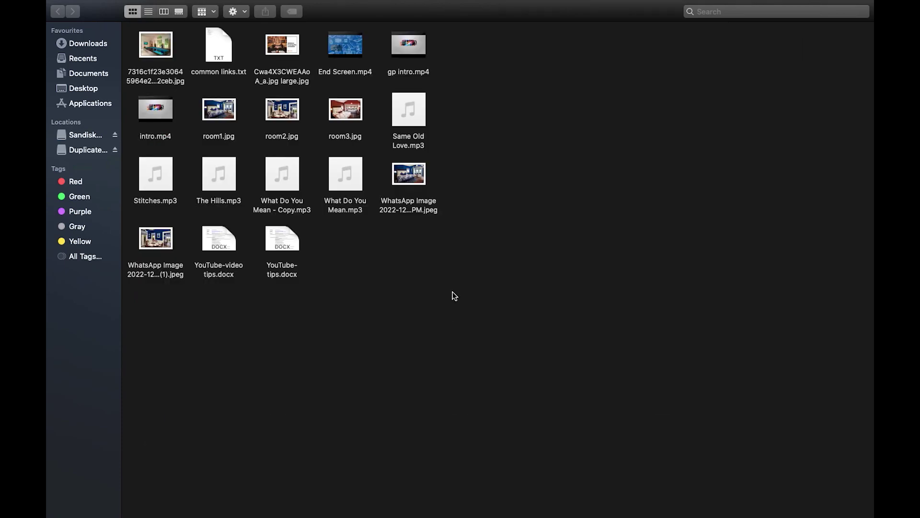
key("ctrl+Left")
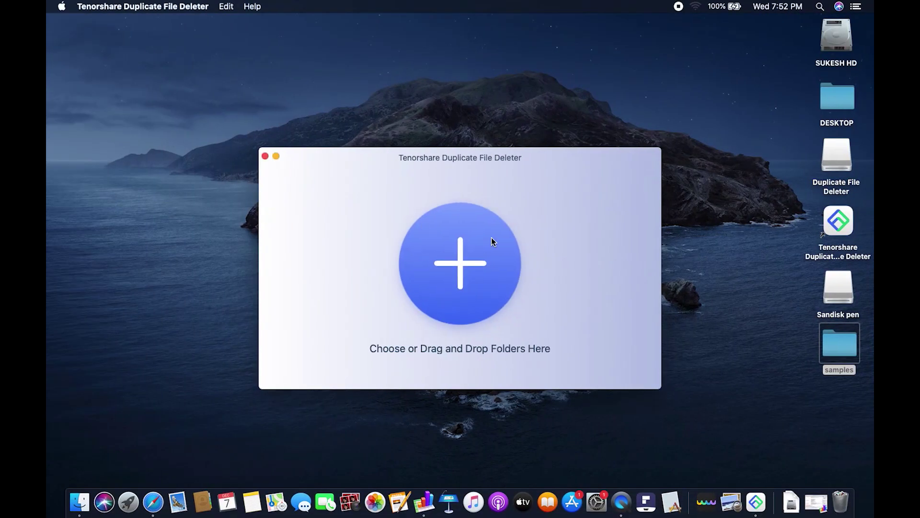
left_click(762, 335)
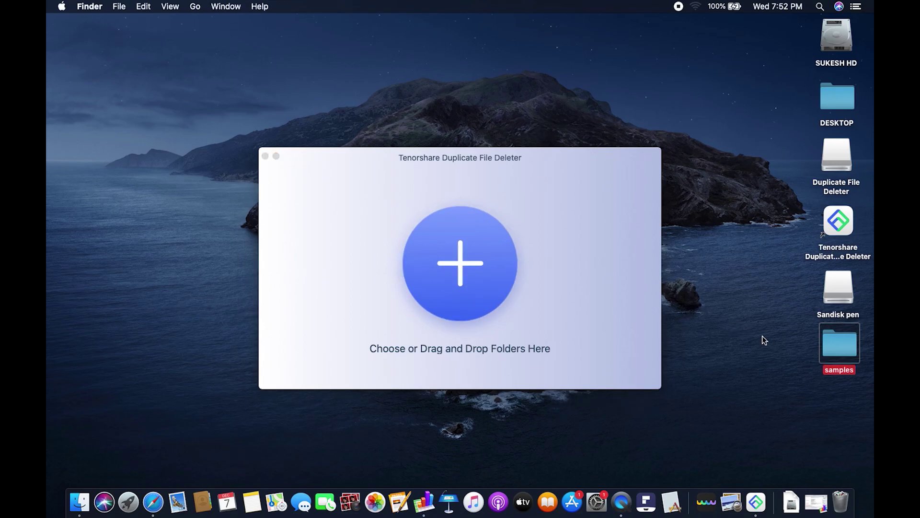
left_click(796, 373)
left_click(844, 349)
left_click_drag(844, 349, 457, 264)
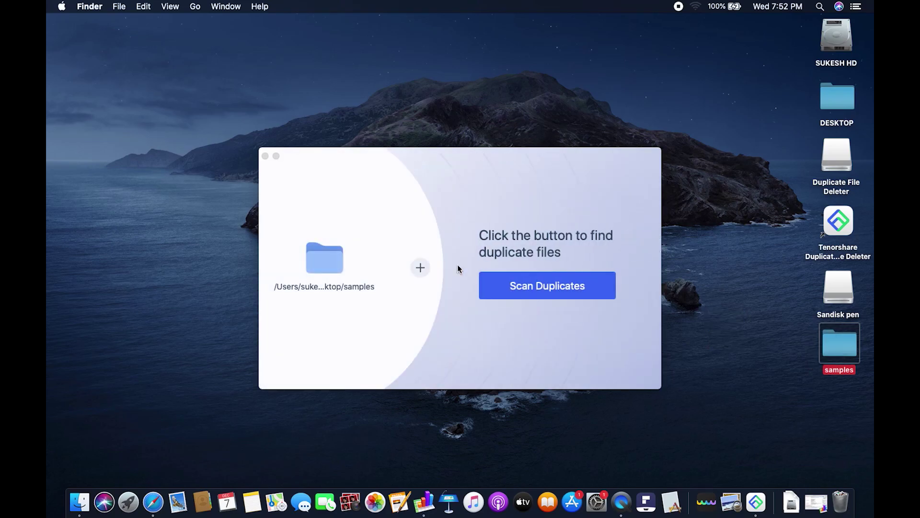
left_click(552, 287)
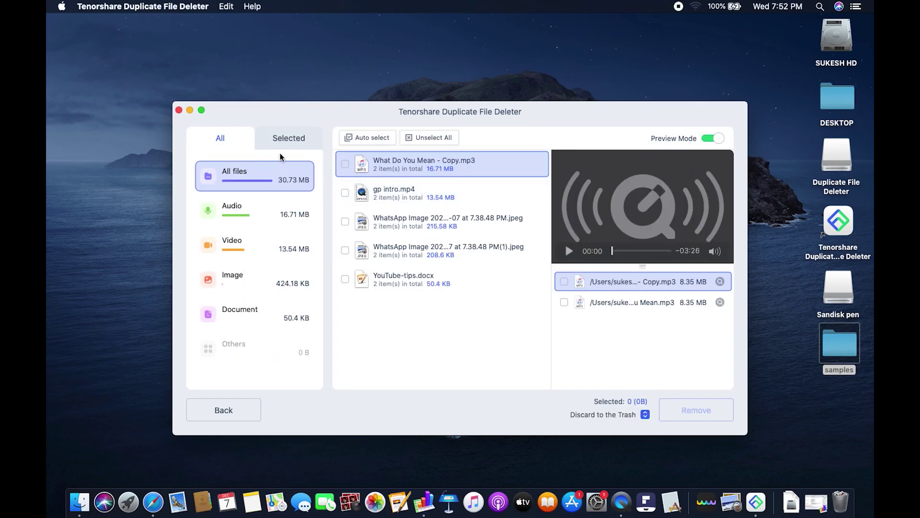
Step: Go full screen and mark one What Do You Mean audio copy and intro.mp4 for removal
left_click(201, 110)
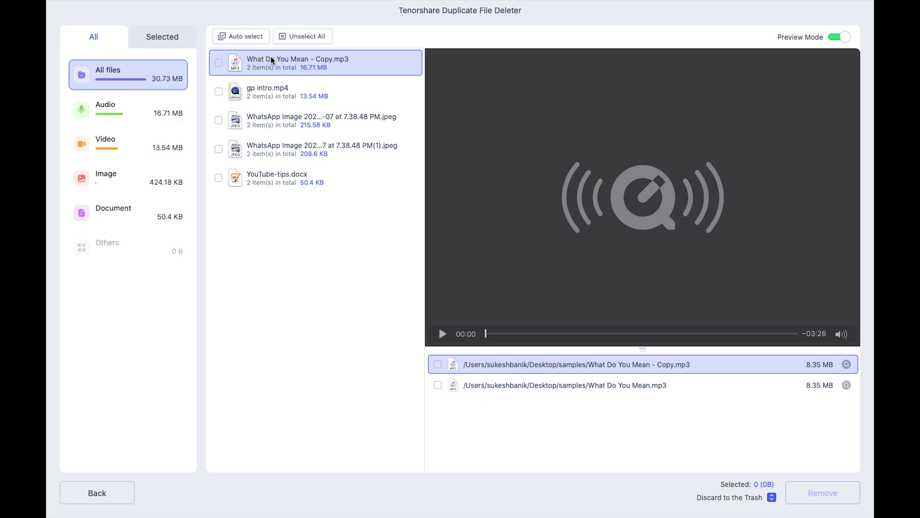
left_click(220, 63)
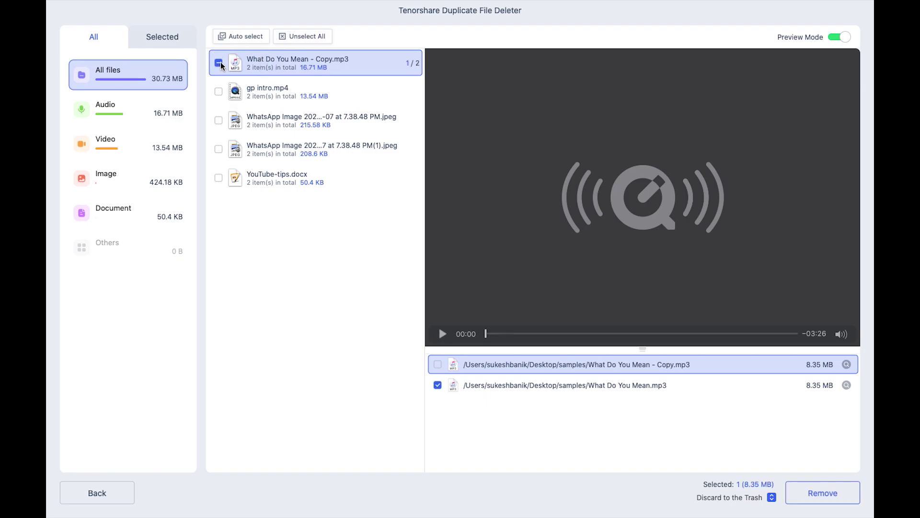
left_click(132, 110)
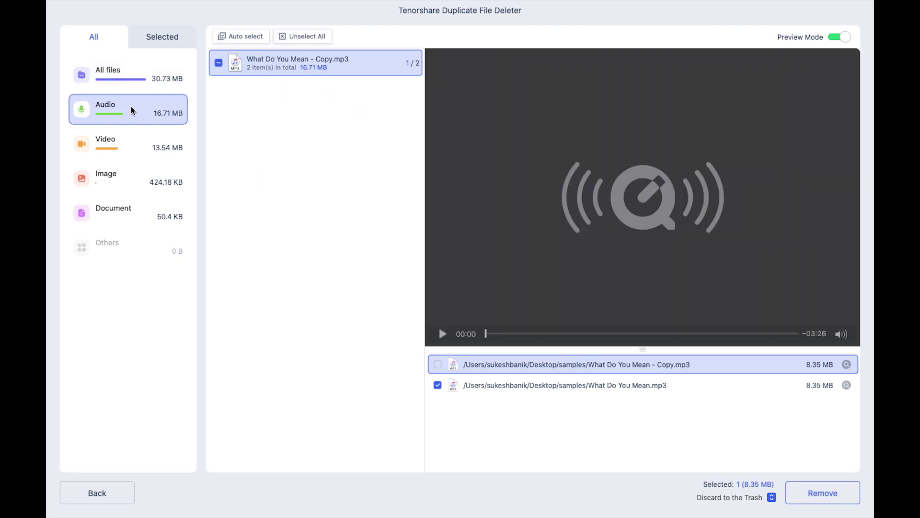
left_click(127, 143)
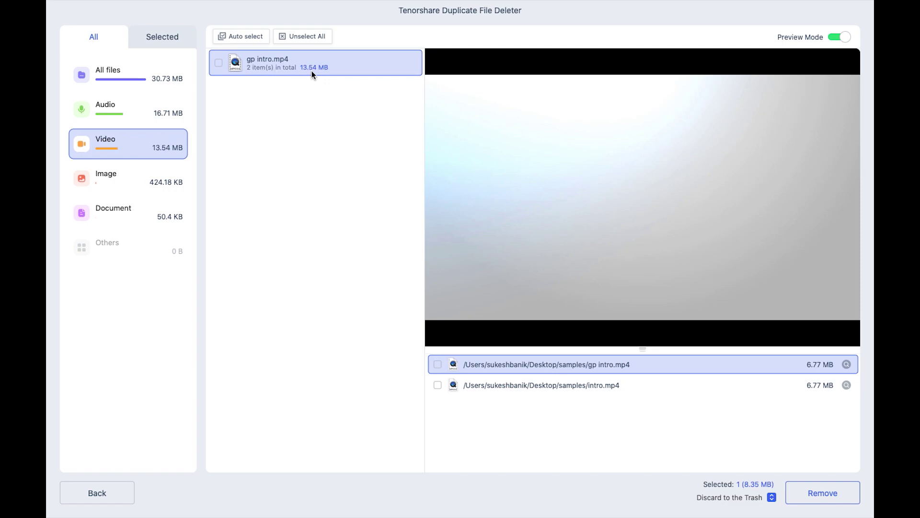
left_click(222, 65)
Step: Browse the image and document duplicate groups, then return to all groups
left_click(123, 179)
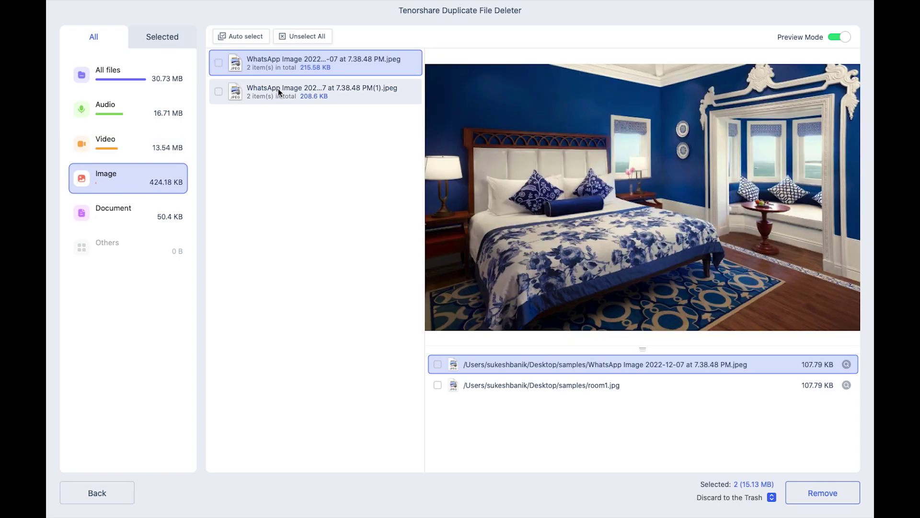
left_click(267, 90)
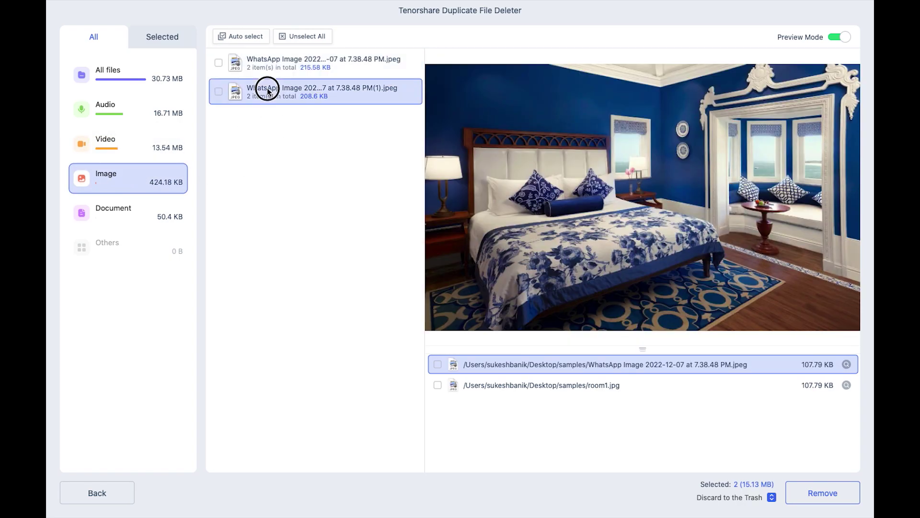
left_click(267, 65)
left_click(254, 91)
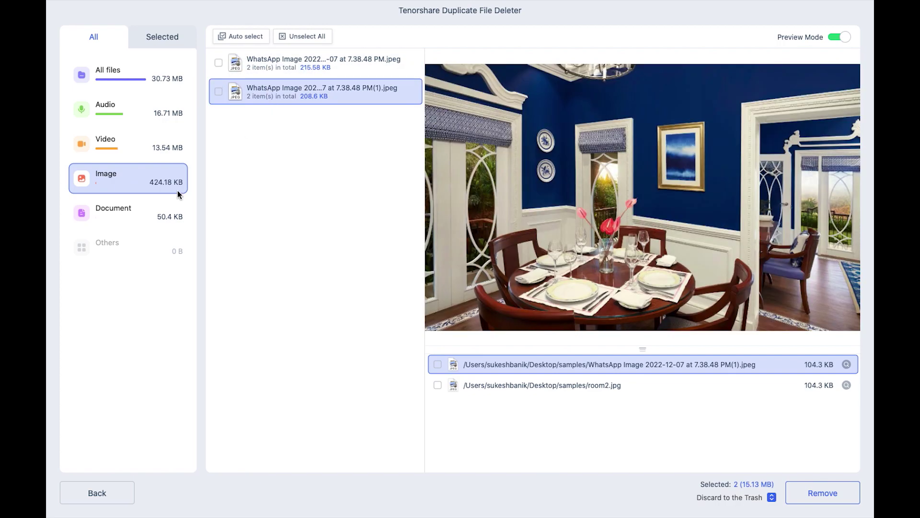
left_click(135, 208)
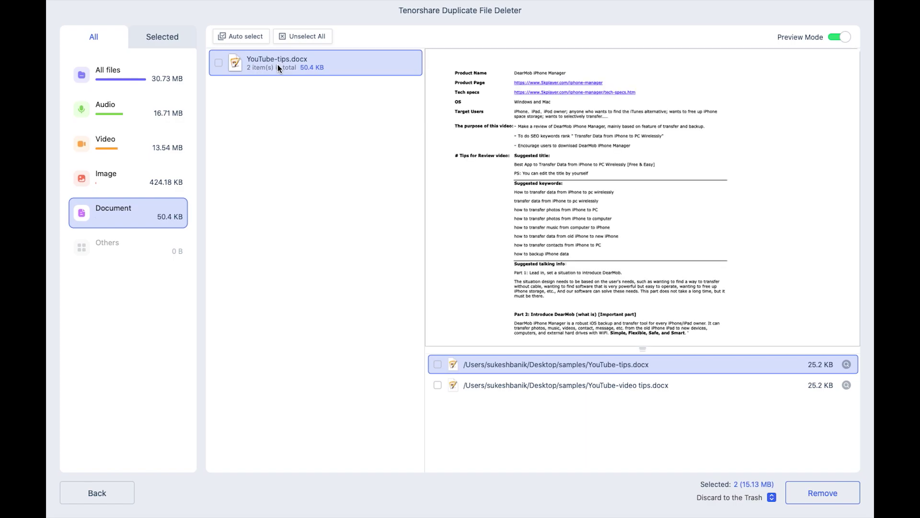
left_click(144, 76)
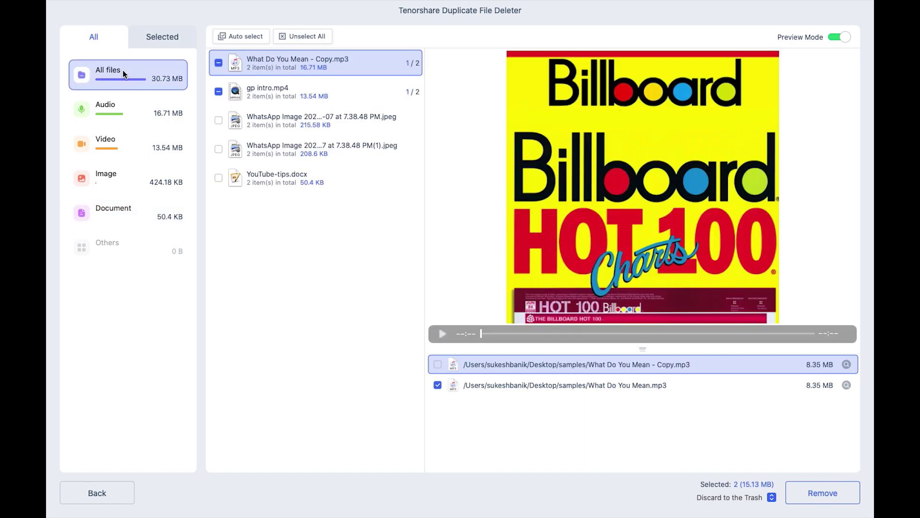
Step: Mark one bedroom image copy, room2.jpg, and one YouTube-tips.docx copy for removal
left_click(219, 120)
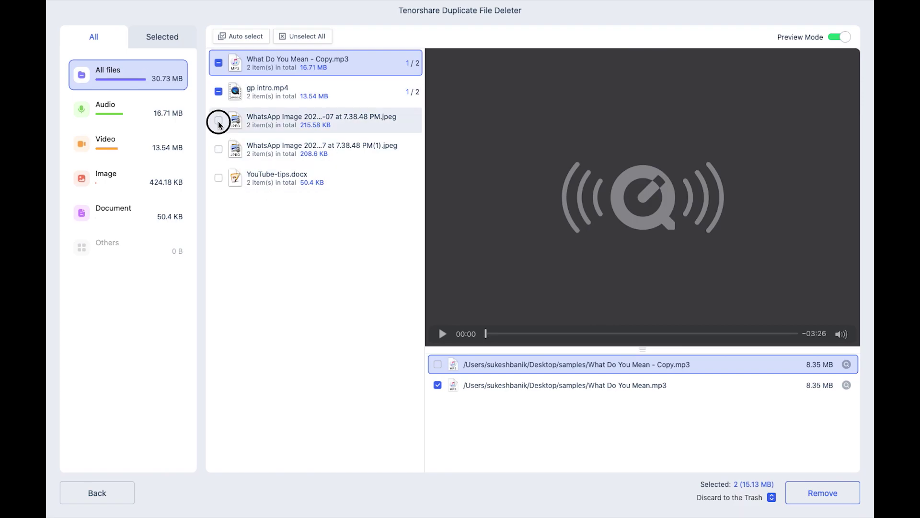
left_click(219, 151)
left_click(218, 150)
left_click(219, 178)
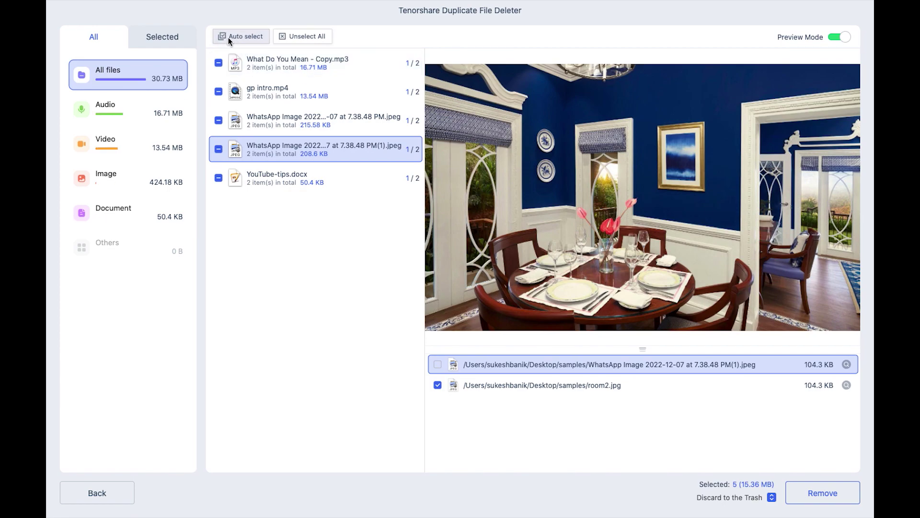
Step: Review the 5 selected files in the Selected tab and request their removal
left_click(165, 38)
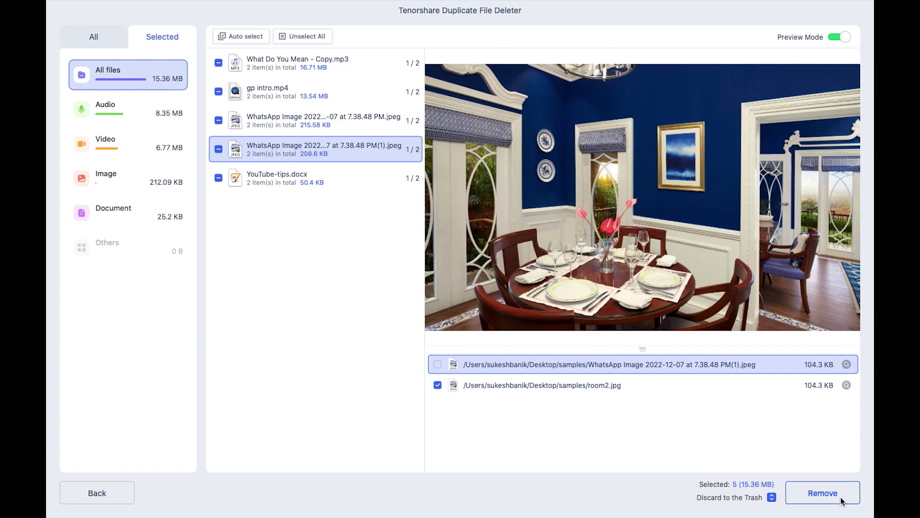
left_click(798, 500)
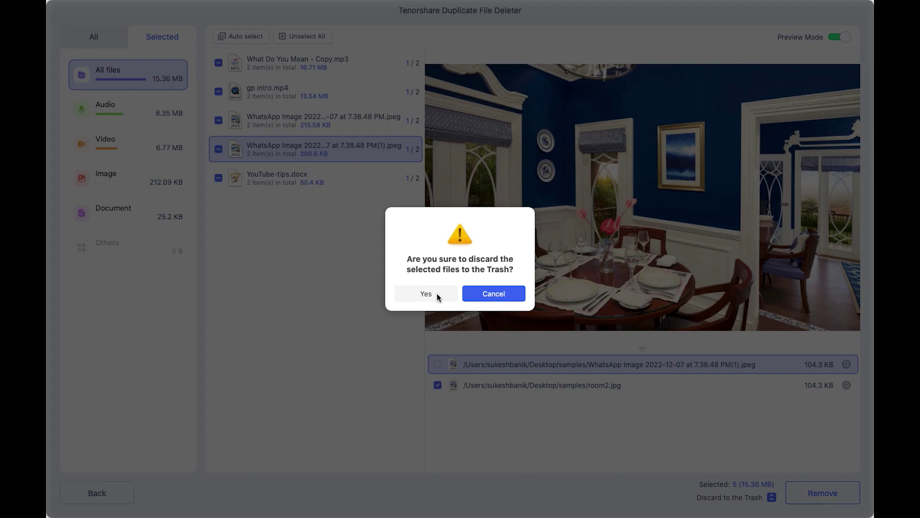
left_click(436, 294)
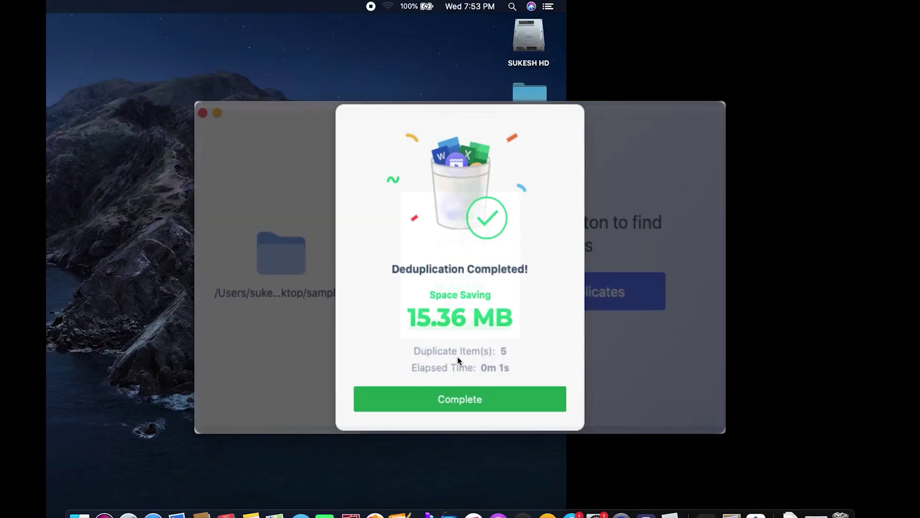
left_click(457, 354)
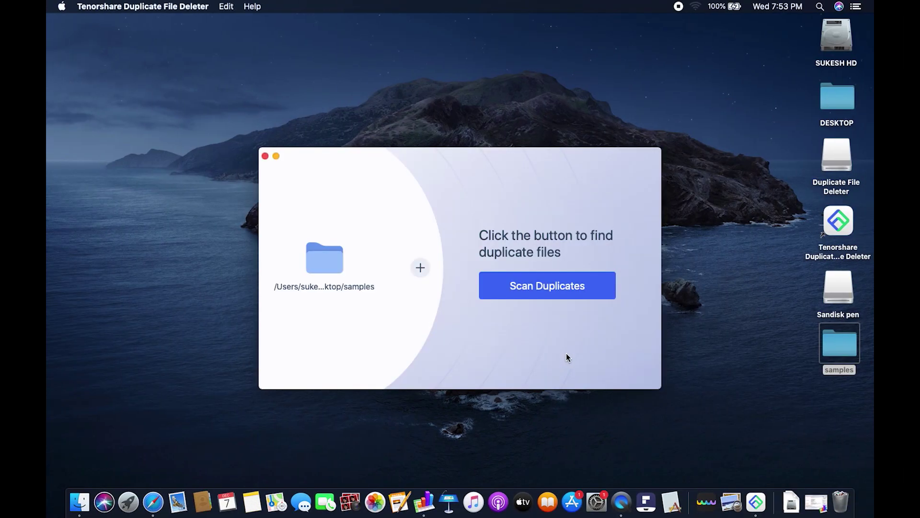
key("super+Tab")
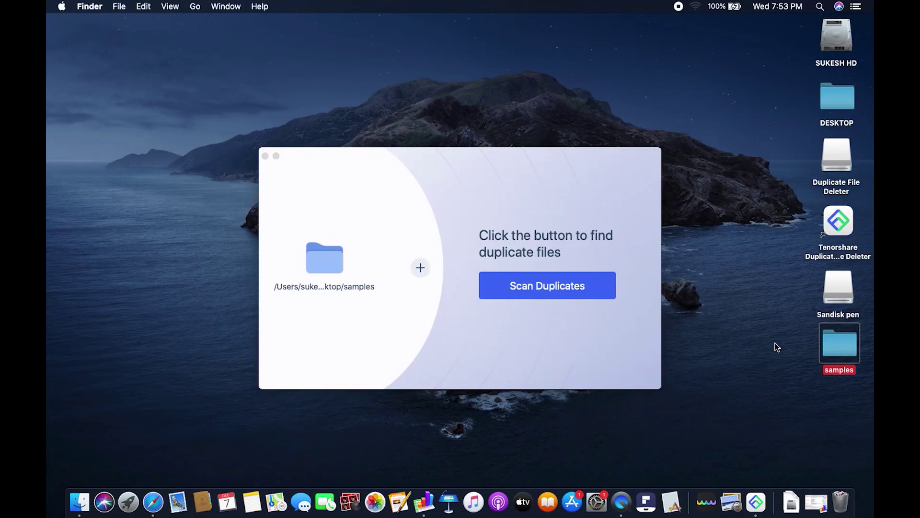
left_click(758, 348)
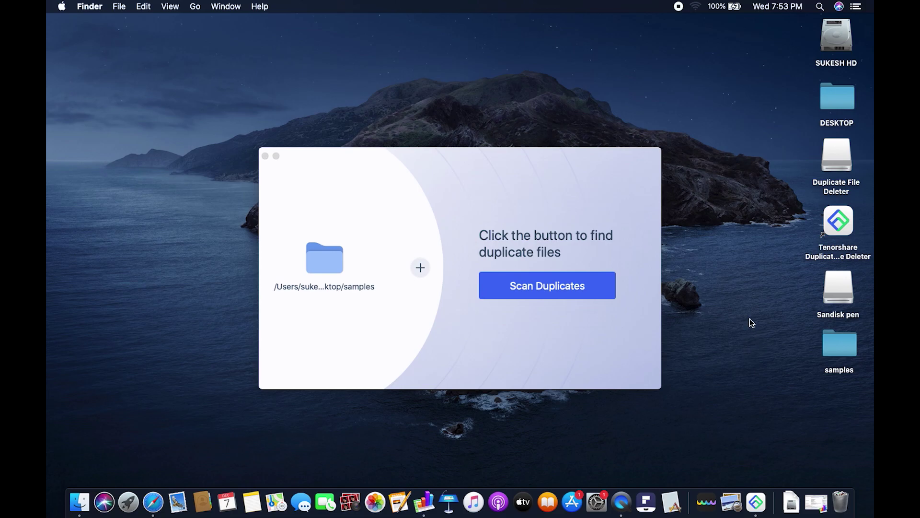
left_click_drag(843, 288, 521, 264)
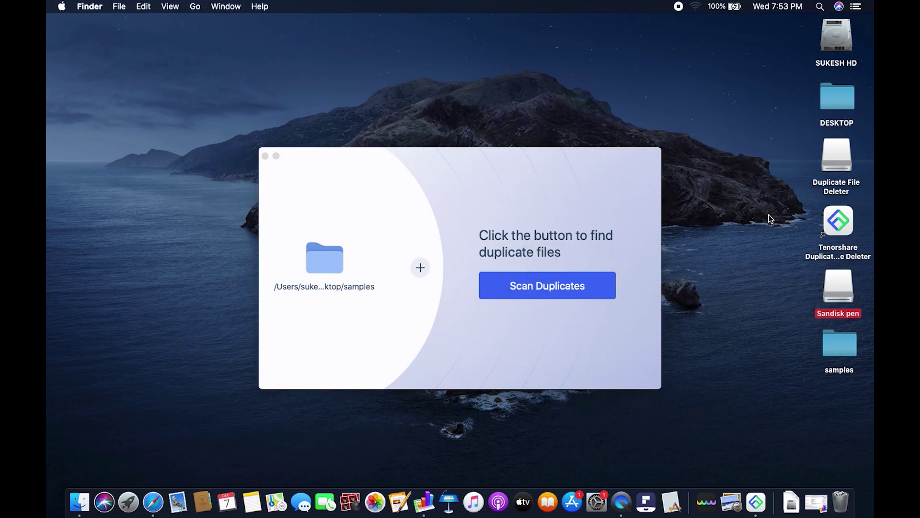
left_click_drag(836, 41, 645, 65)
double_click(831, 34)
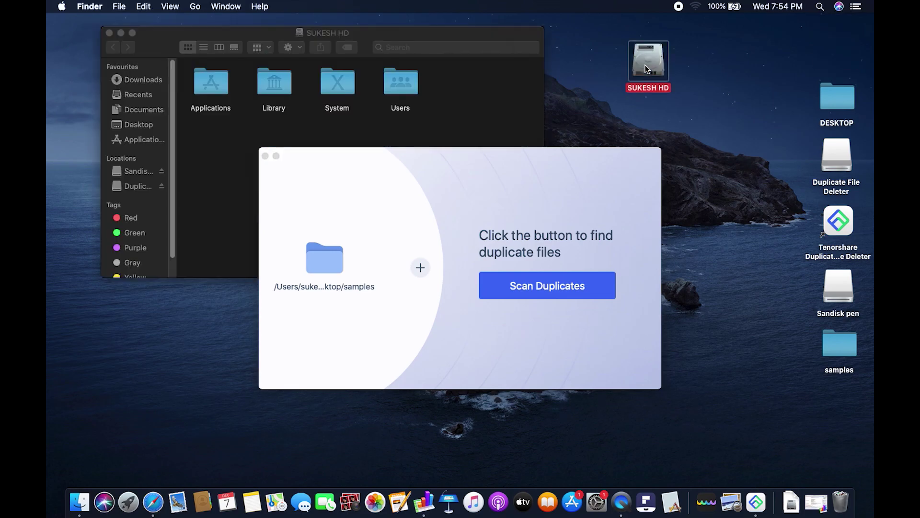
left_click(110, 32)
left_click_drag(647, 70, 839, 48)
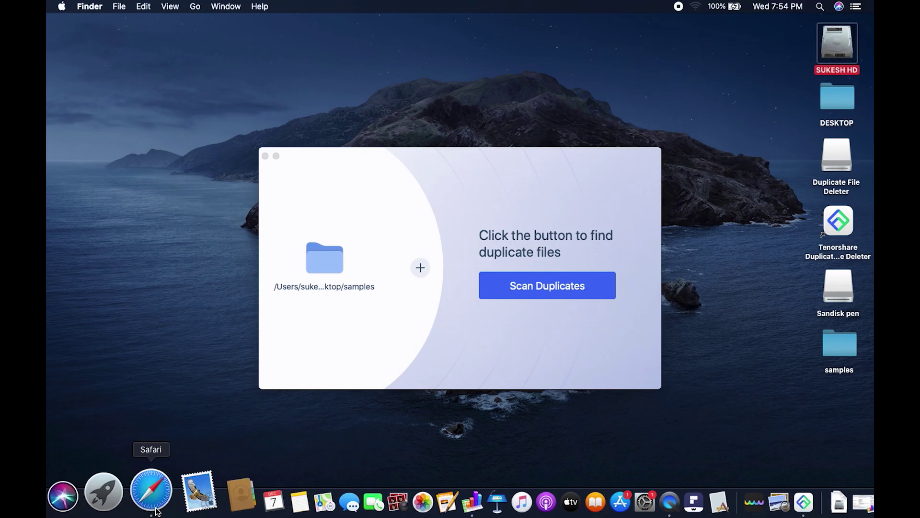
Step: Return to Safari and highlight the organised-files bullet and the 100% accuracy claim
left_click(150, 492)
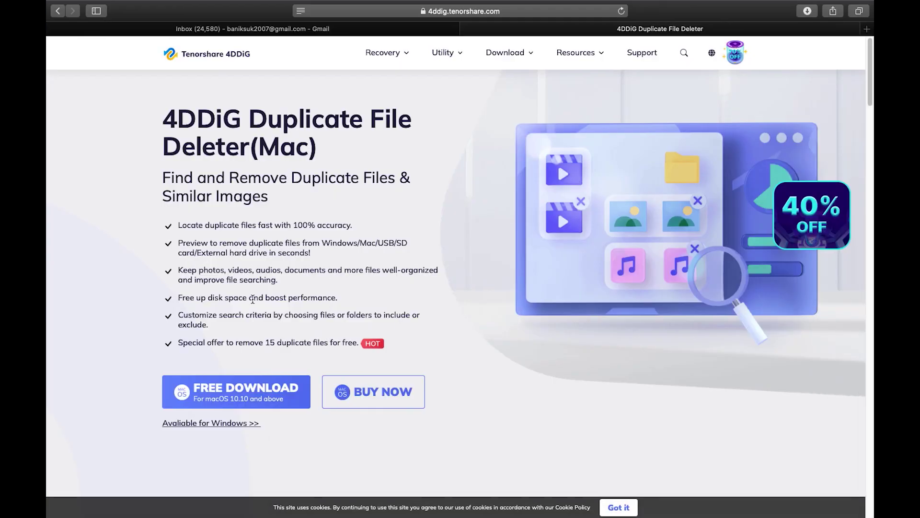
left_click_drag(180, 271, 279, 280)
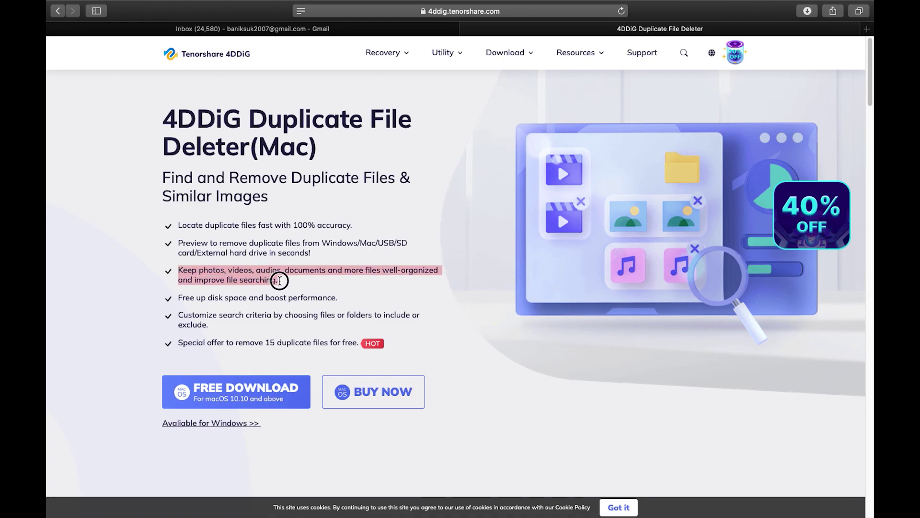
left_click(214, 289)
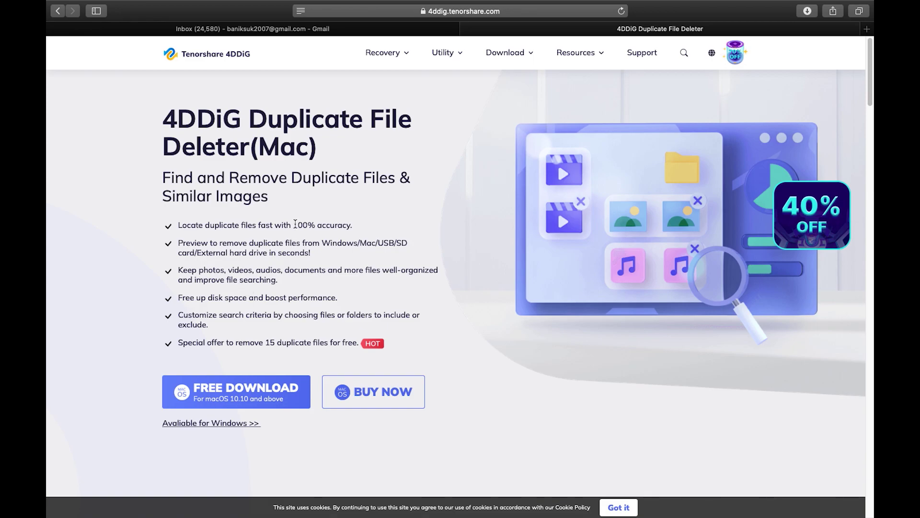
left_click_drag(295, 225, 354, 226)
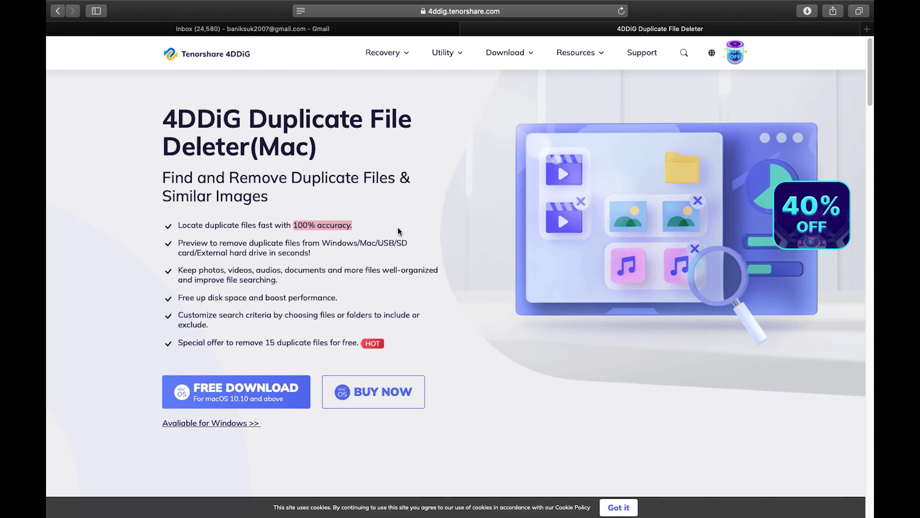
left_click(398, 231)
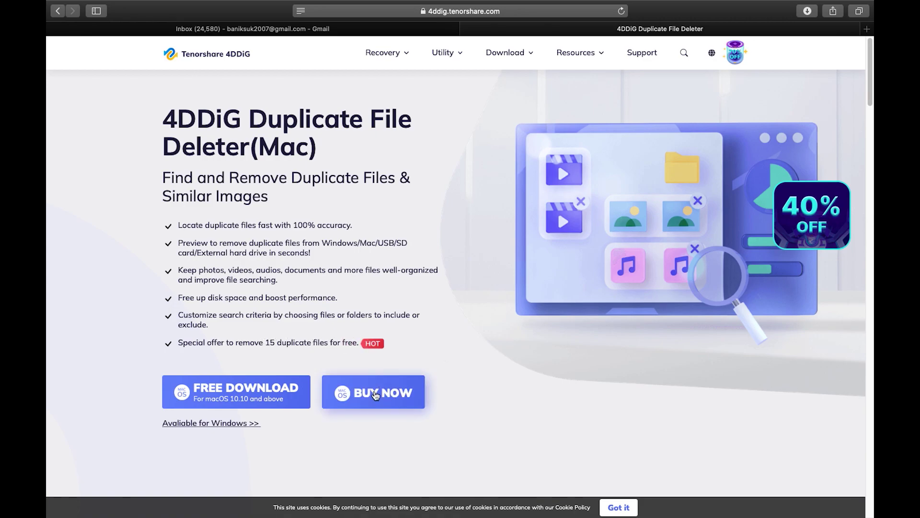
scroll(494, 393, "down", 5)
scroll(495, 392, "down", 15)
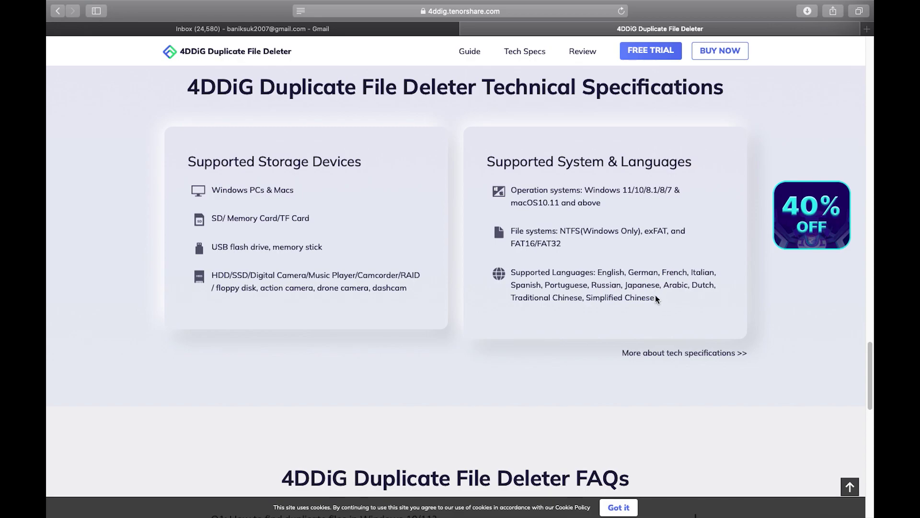
left_click_drag(655, 297, 598, 271)
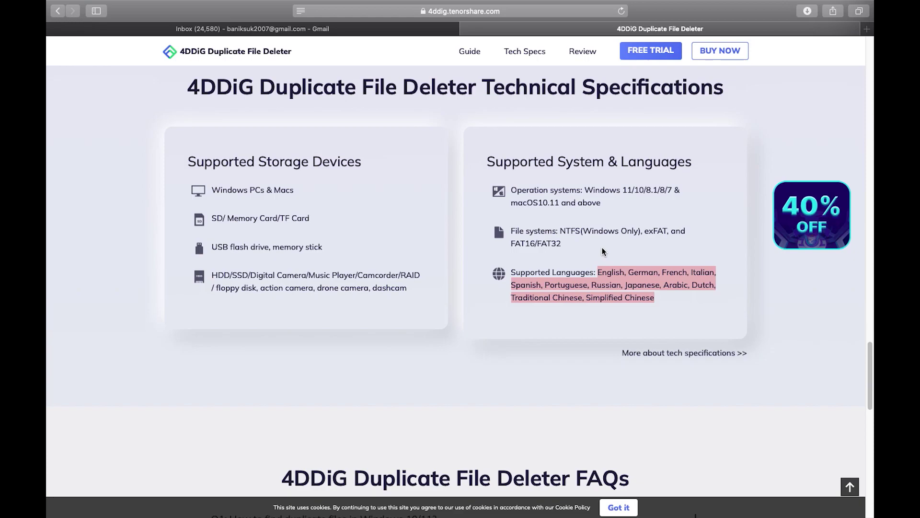
left_click(601, 247)
scroll(598, 269, "down", 10)
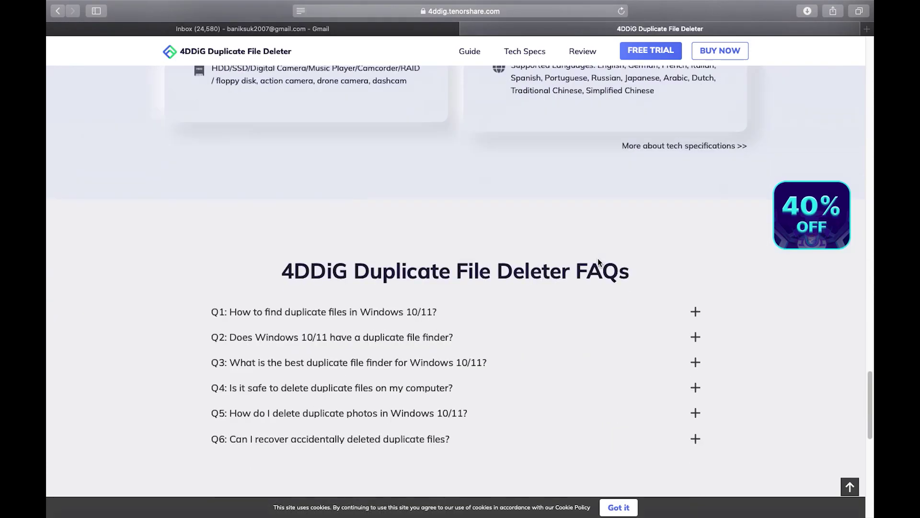
scroll(597, 258, "up", 20)
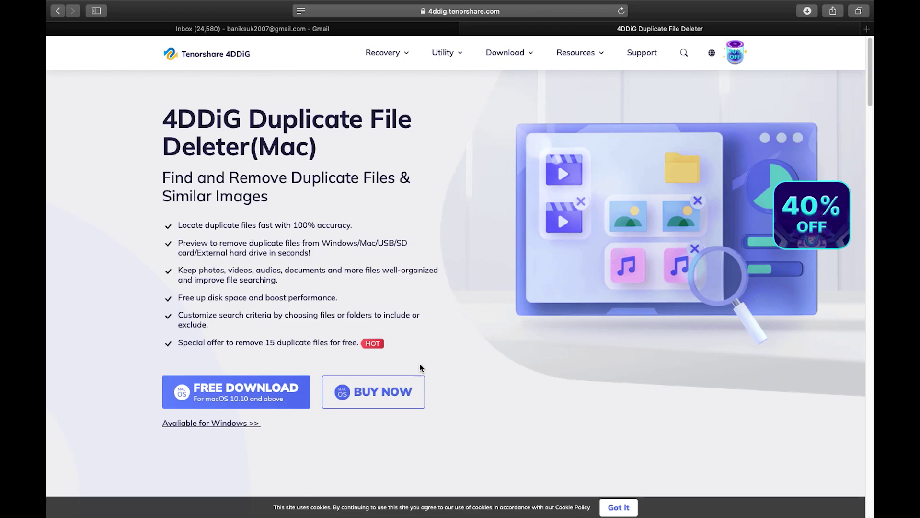
Step: Open the Mac purchase page and highlight the 1 Month License price of 24.95
left_click(372, 390)
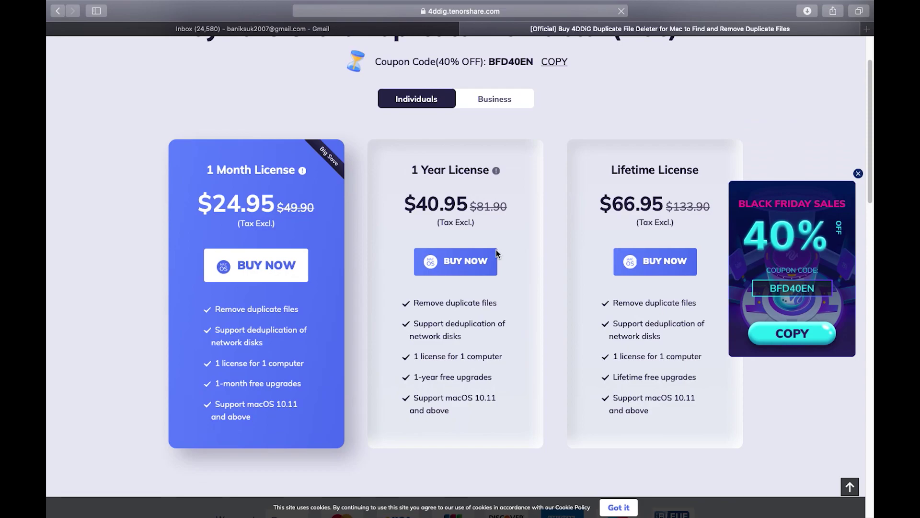
left_click_drag(213, 205, 277, 205)
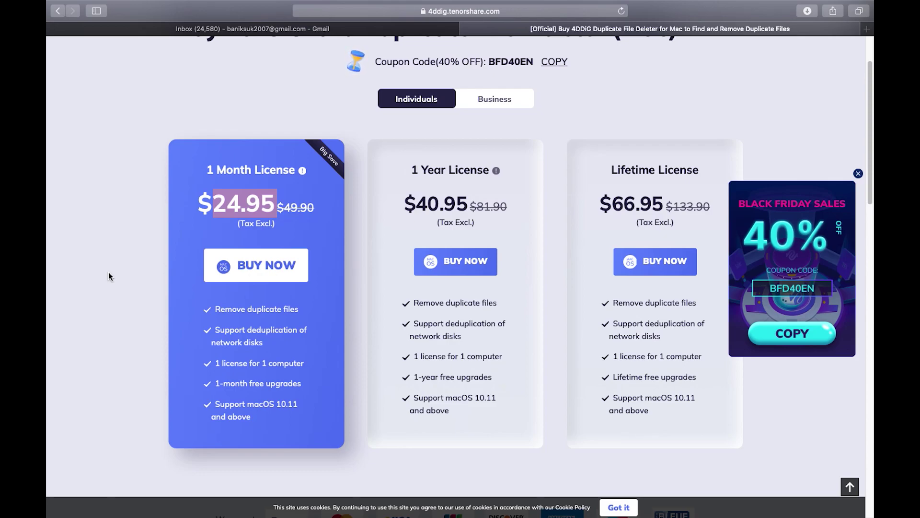
left_click(126, 233)
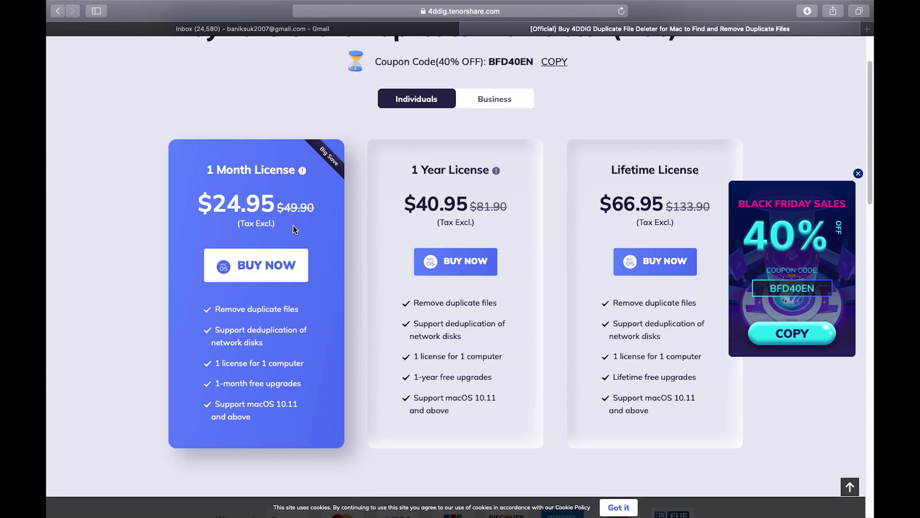
Step: Copy the 40% off coupon code and close the Black Friday sale popup
scroll(287, 216, "up", 1)
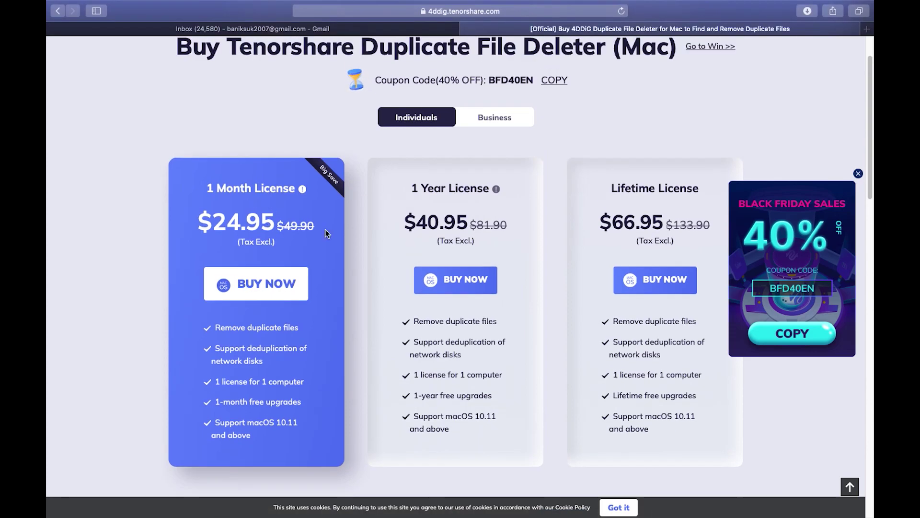
left_click(773, 339)
left_click(858, 173)
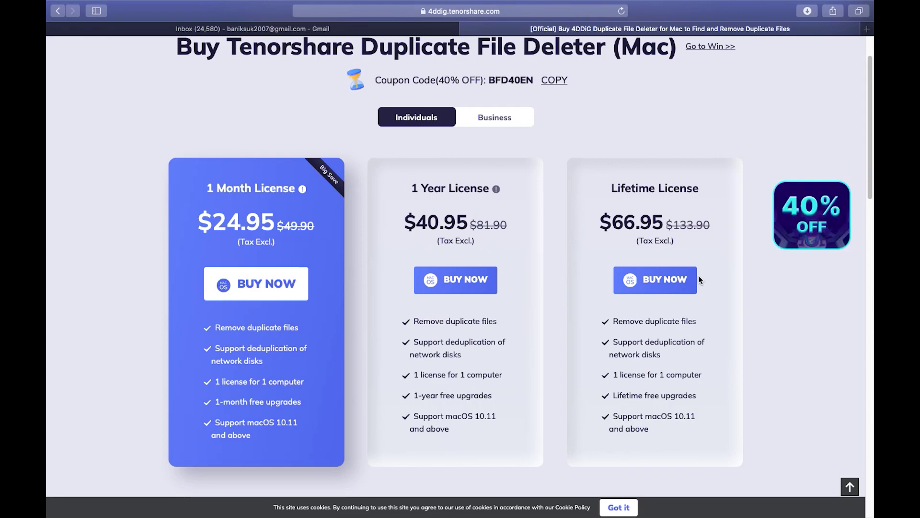
Step: Scroll through the pricing page, jump back to the top, and bring up Mission Control
scroll(558, 337, "down", 5)
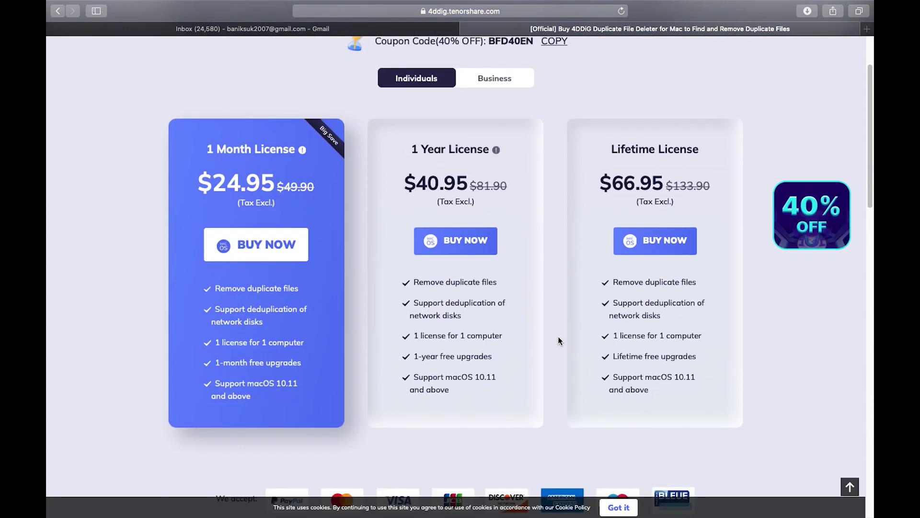
scroll(558, 340, "down", 5)
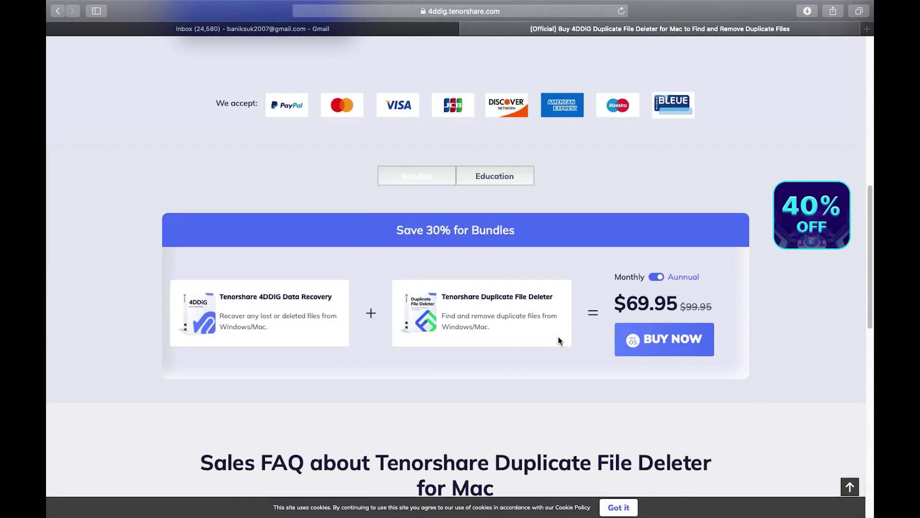
scroll(558, 341, "down", 5)
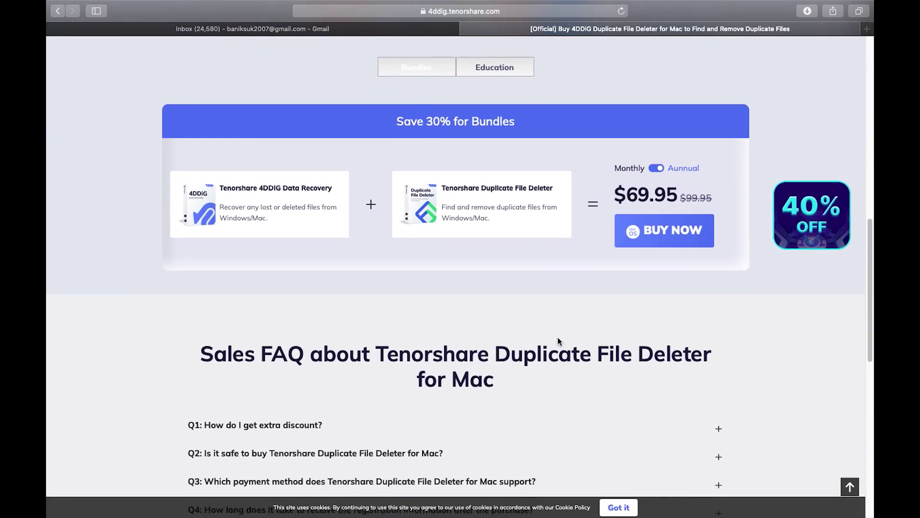
key("Home")
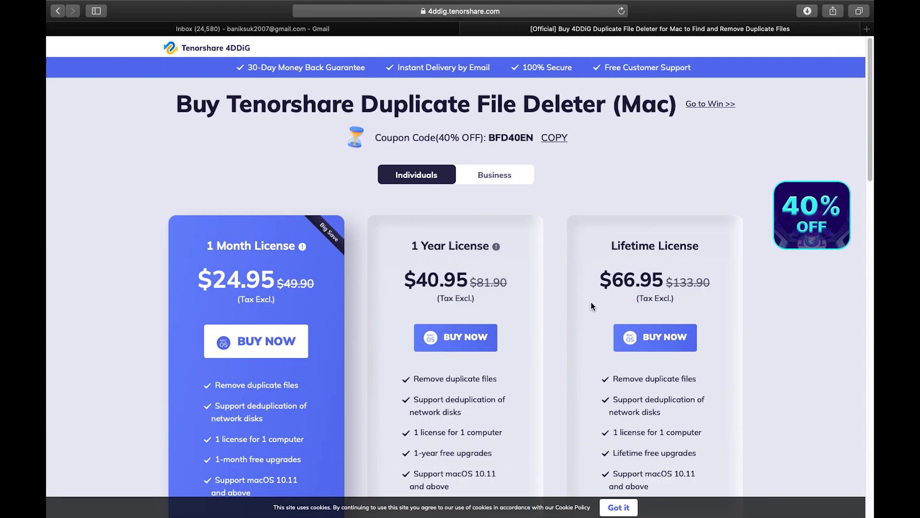
key("ctrl+Up")
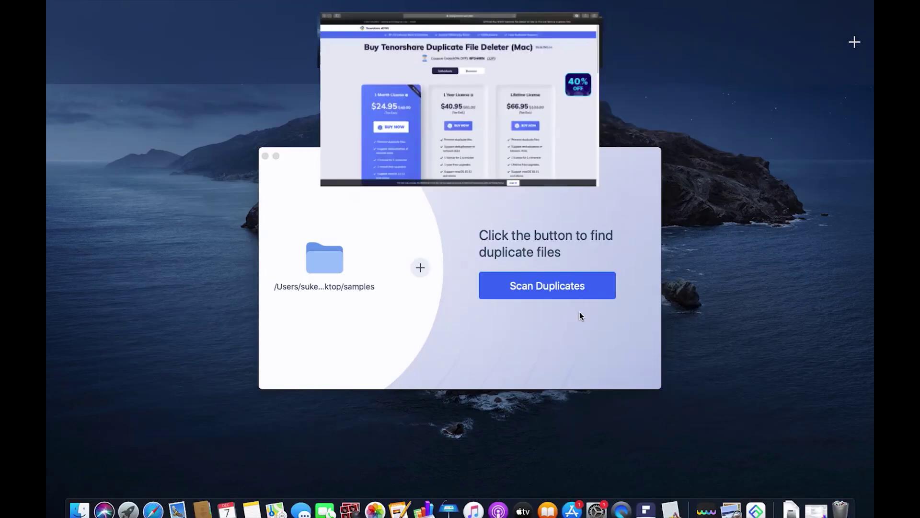